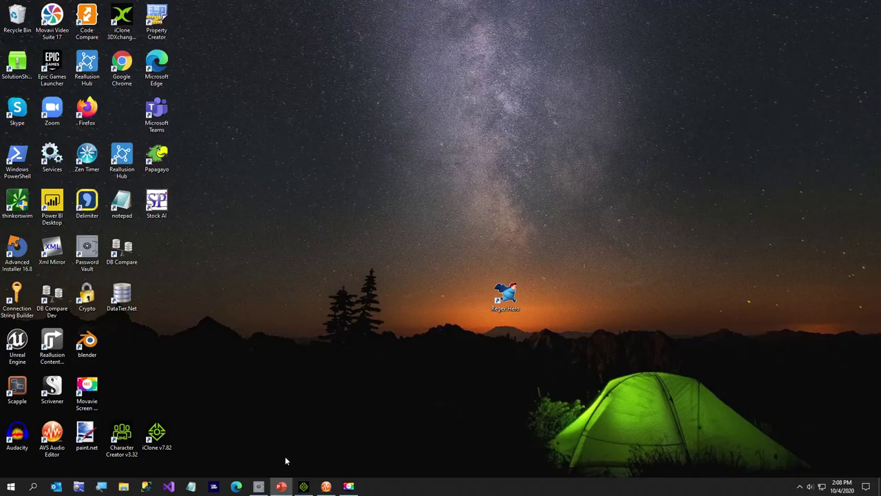
Step: Bring up the Edge browser on the Google home page, leaving PowerPoint behind it
left_click(236, 487)
Step: Go to pixeldatabase.net and load the UFO image into the editor
left_click(432, 21)
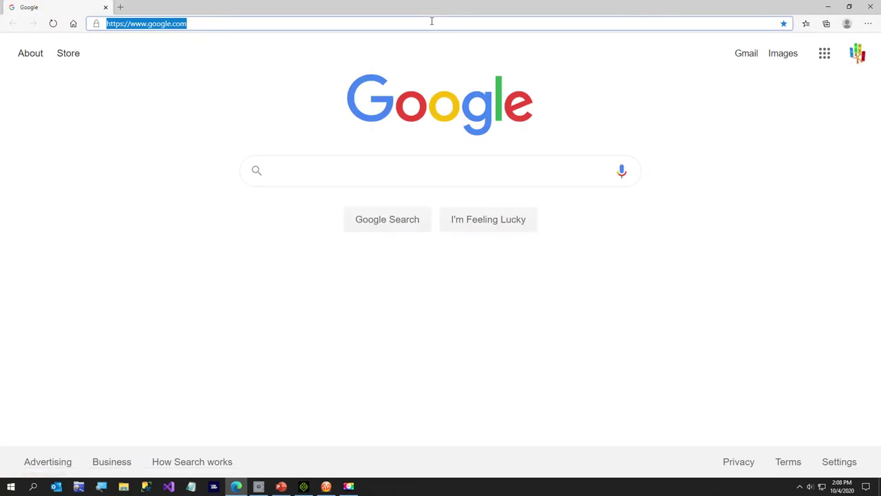
type("pixeldatabase.net")
key("Return")
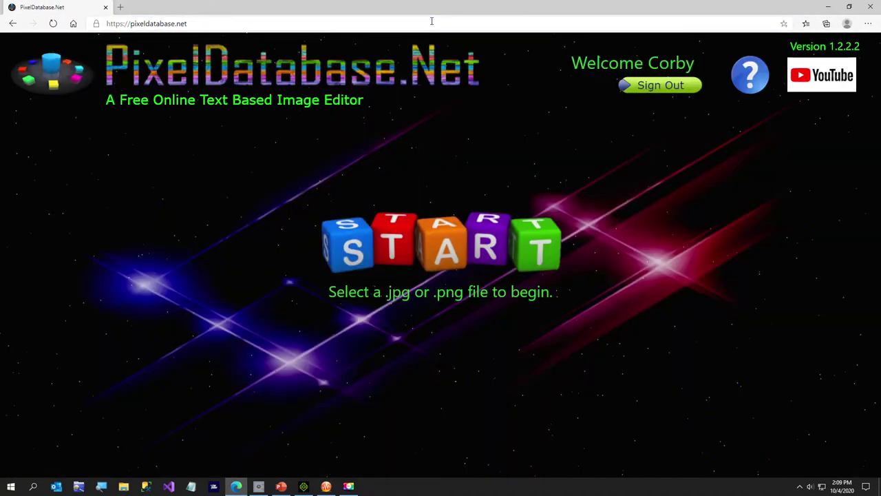
left_click(432, 241)
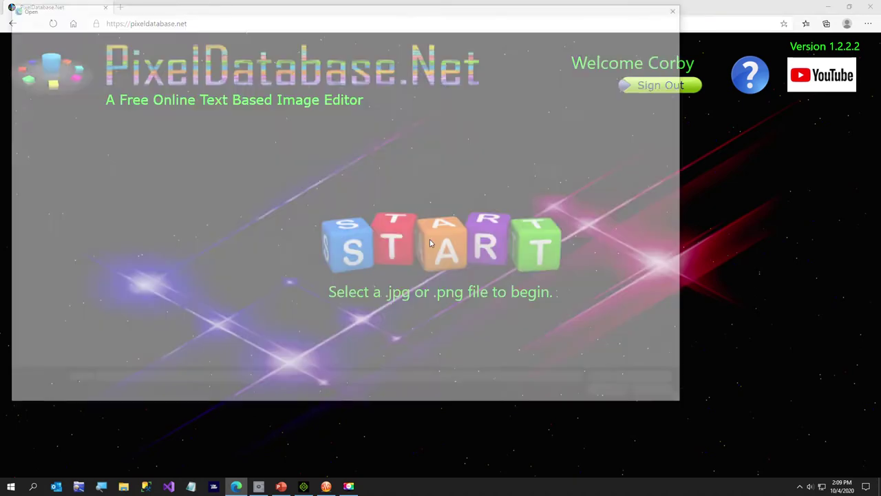
double_click(233, 278)
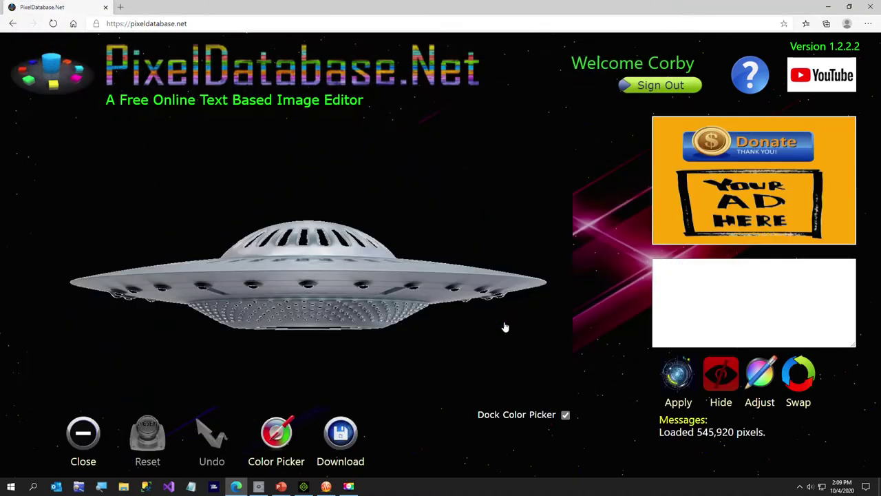
Step: Apply the script Update / Set Color Yellow / Scatter .03 to the UFO image
left_click(689, 279)
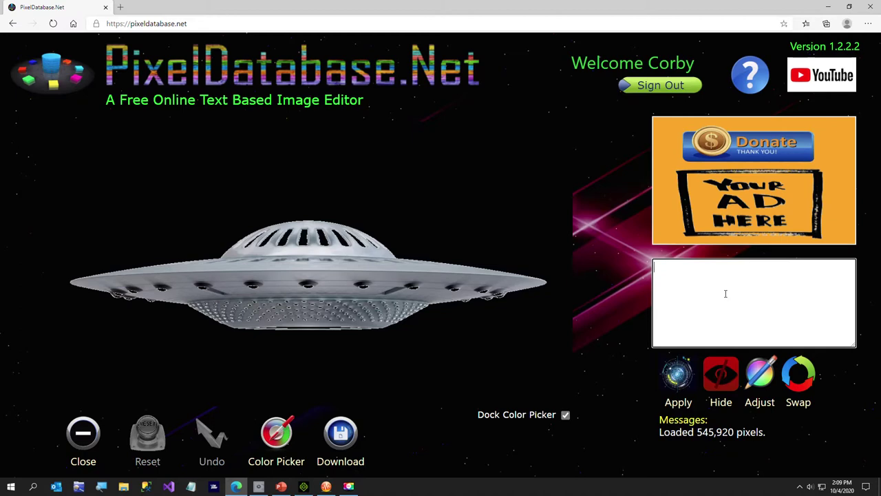
type("Update")
key("Return")
type("Set Color Yell")
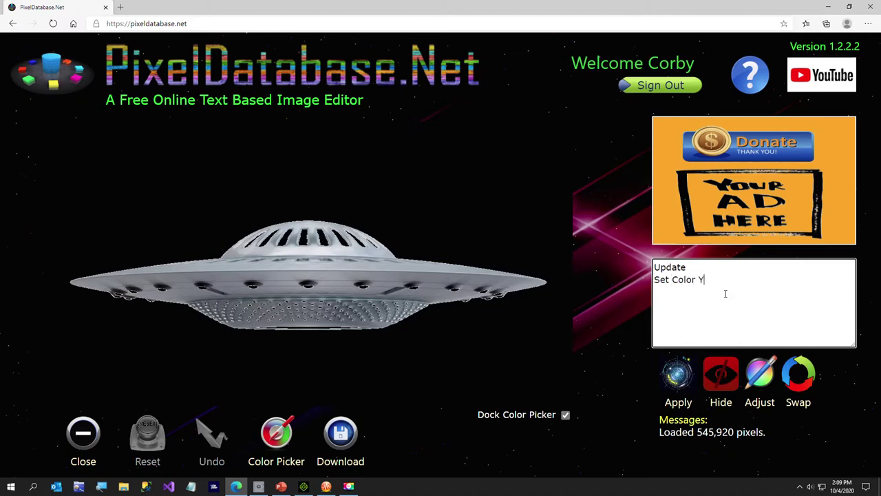
type("ow Scatter")
type(".03")
left_click(674, 375)
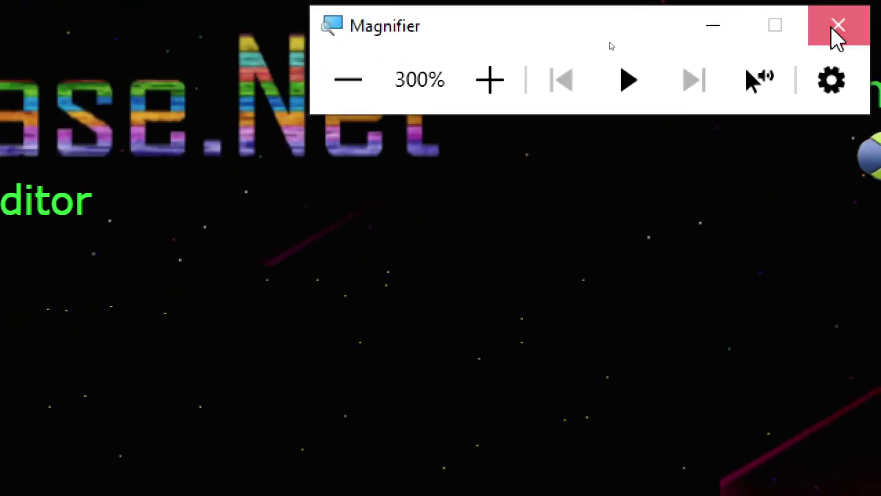
Step: Close Magnifier and undo the yellow scatter on the UFO image
left_click(833, 31)
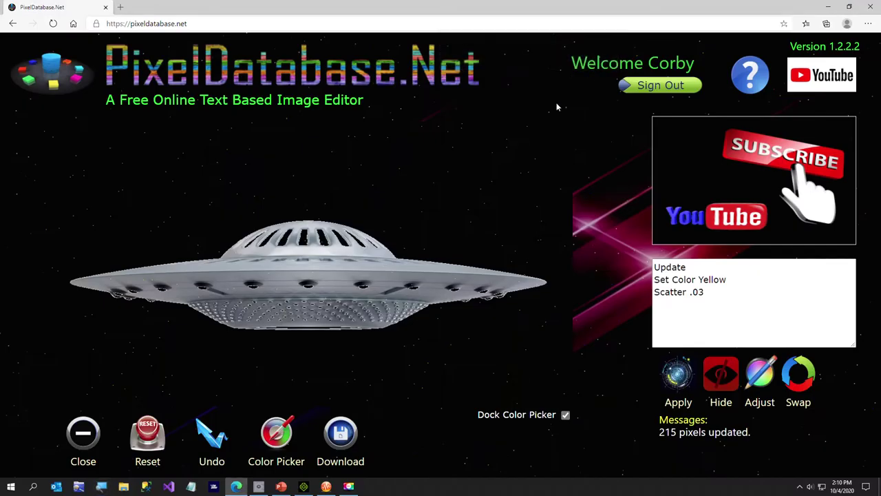
left_click(219, 436)
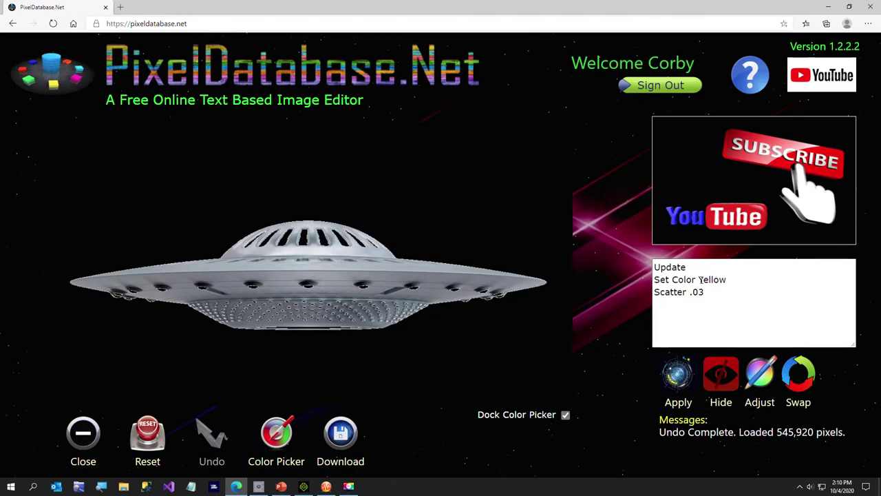
Step: Reapply the yellow scatter only Where Total < 10, then close the UFO image
left_click(706, 292)
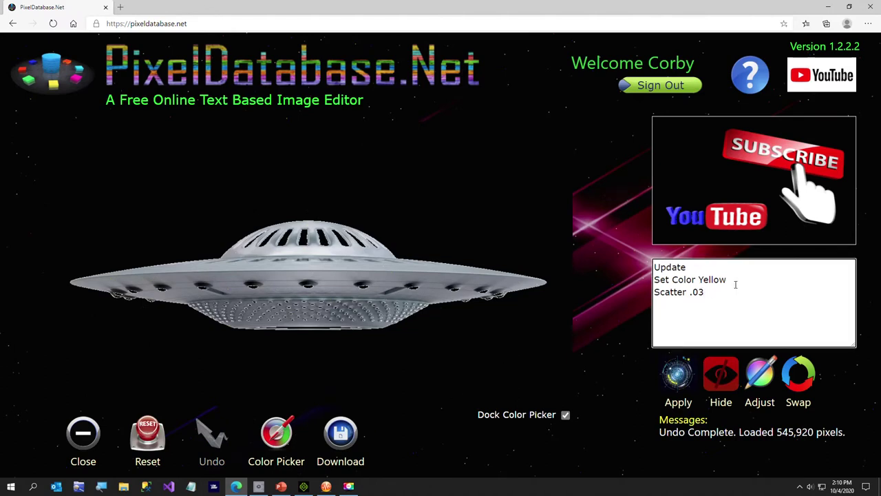
key("Return")
type("Where")
key("Return")
type("Total < 10")
left_click(678, 380)
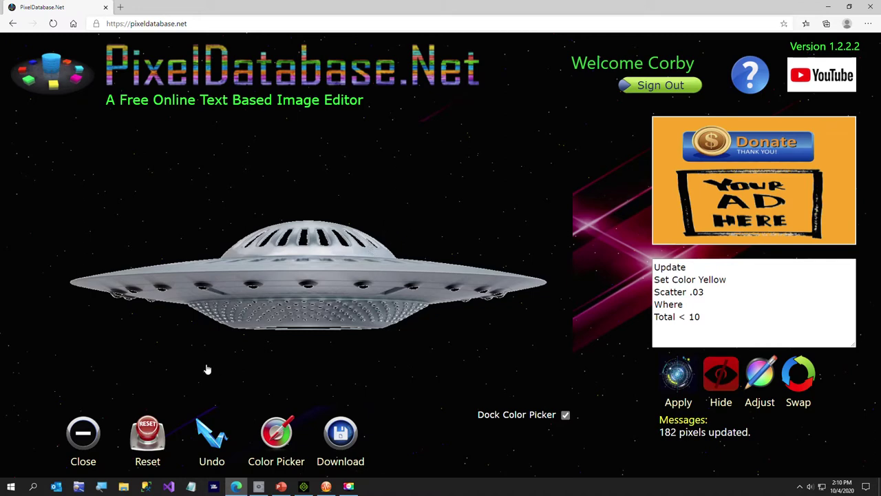
left_click(83, 432)
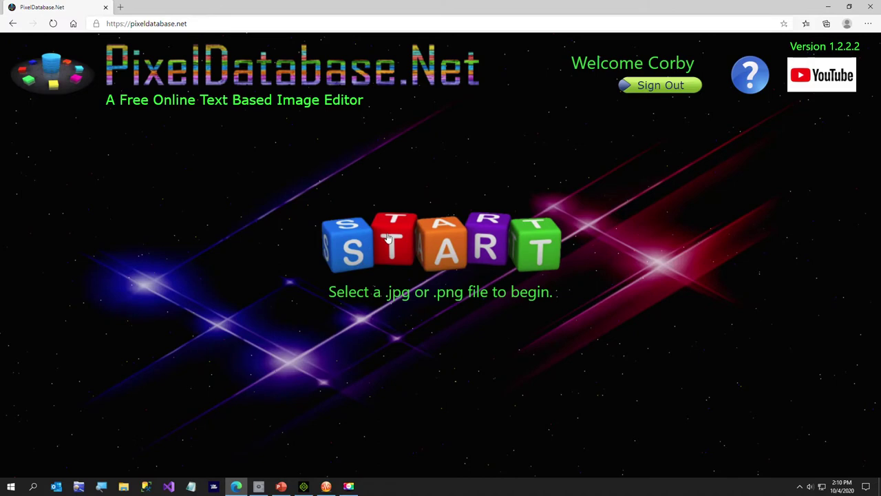
Step: Open White.png from C:\Graphics\Lighting in the editor
left_click(386, 241)
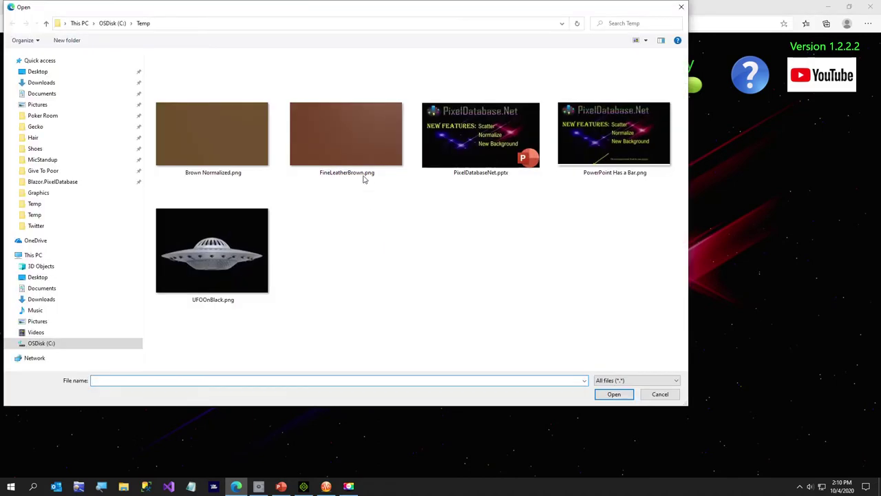
left_click(51, 345)
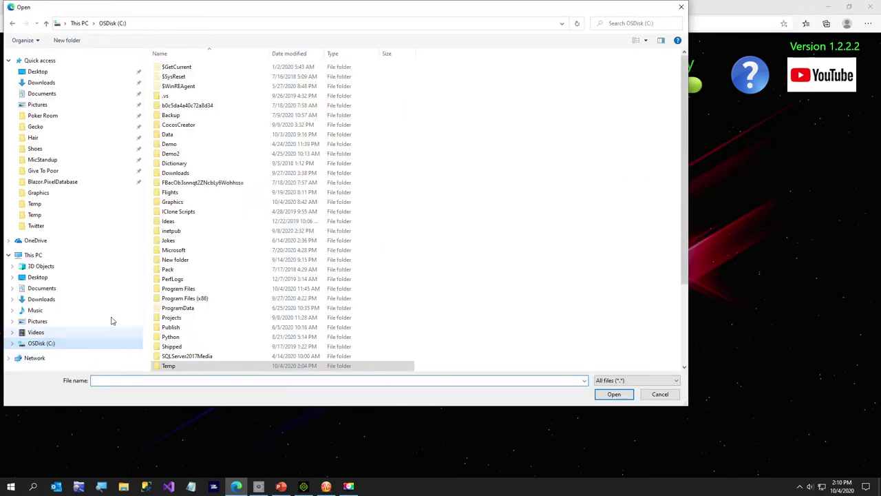
double_click(173, 202)
scroll(245, 279, "down", 5)
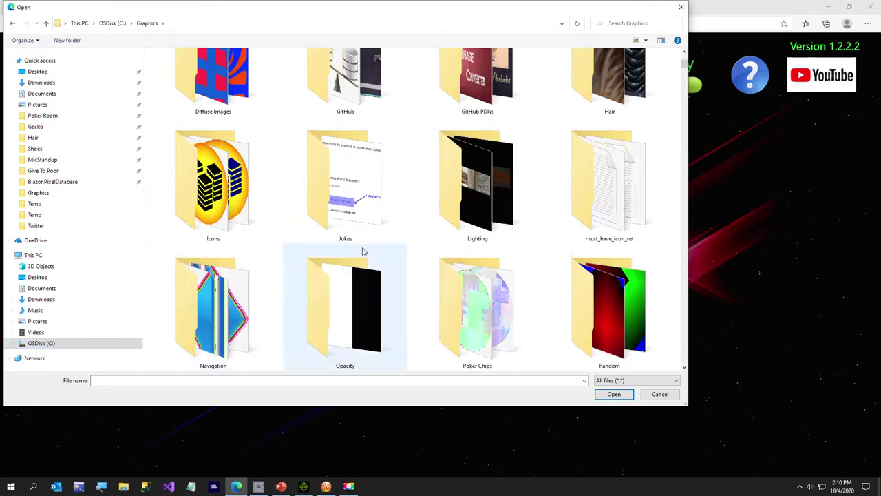
double_click(457, 197)
scroll(414, 275, "down", 1)
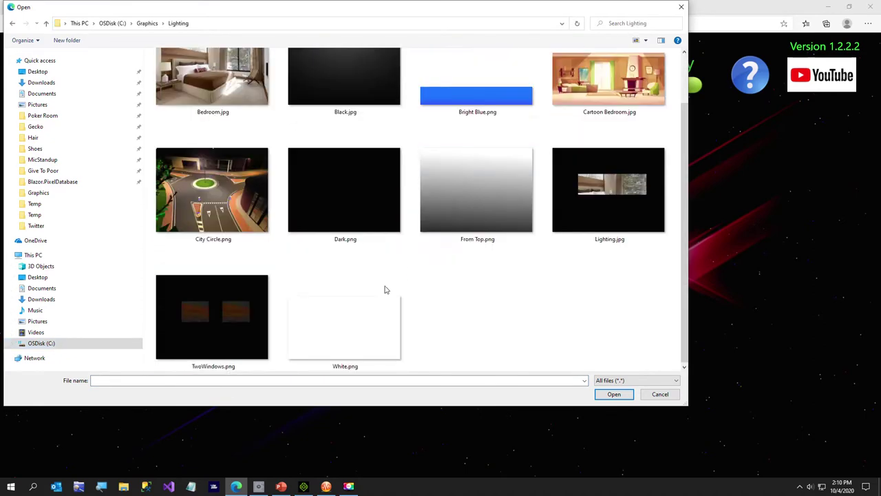
double_click(351, 310)
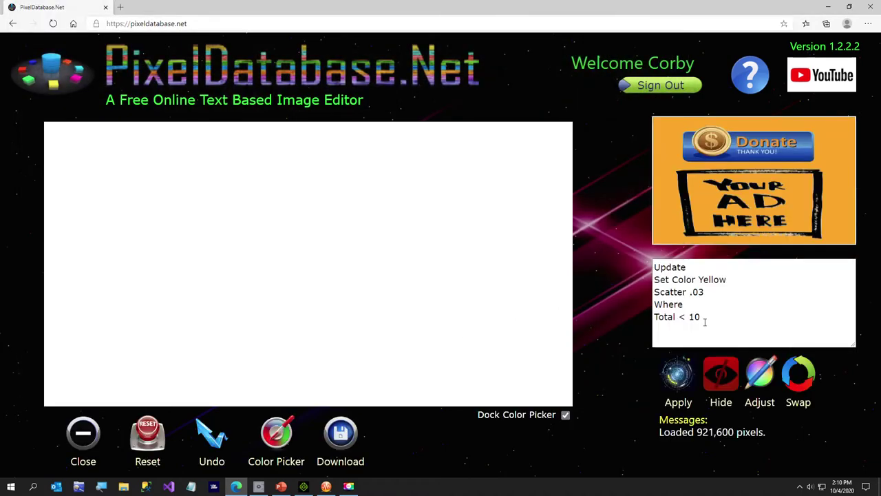
Step: Change the script to Set Color Black with Scatter .45
double_click(706, 281)
type("Black")
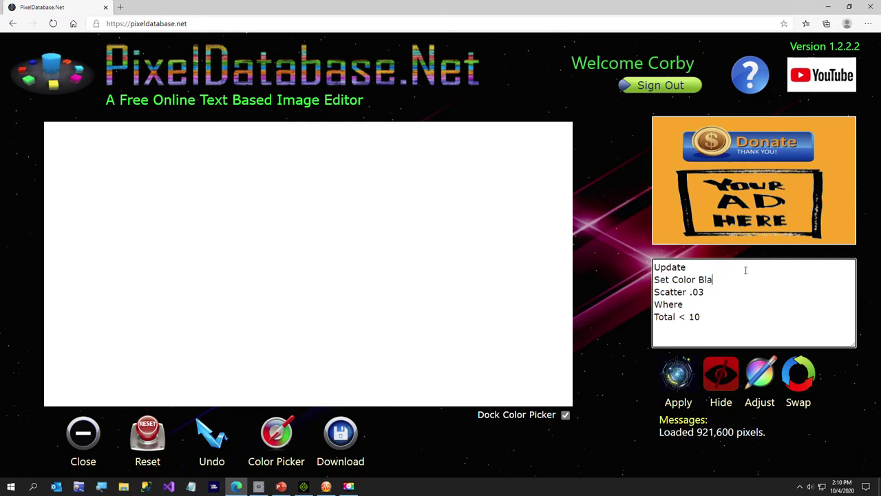
key("Down")
key("Down")
key("BackSpace")
key("BackSpace")
type("45")
Step: Delete the Where Total < 10 lines, apply the black scatter, and close the image
key("Down")
key("shift+Down")
key("shift+Up")
key("Home")
key("shift+Down")
key("shift+Right")
key("shift+Right")
key("shift+Right")
key("shift+Right")
key("shift+Right")
key("shift+Right")
key("shift+Right")
key("shift+End")
key("BackSpace")
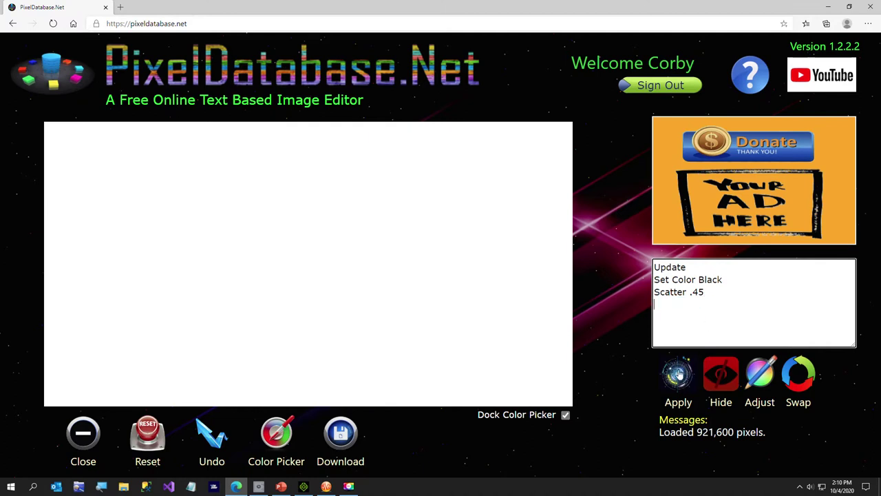
left_click(678, 374)
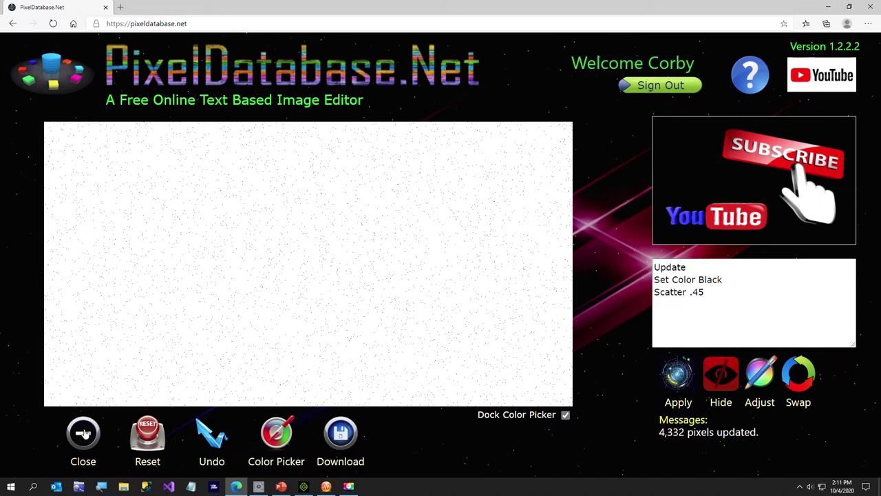
left_click(83, 434)
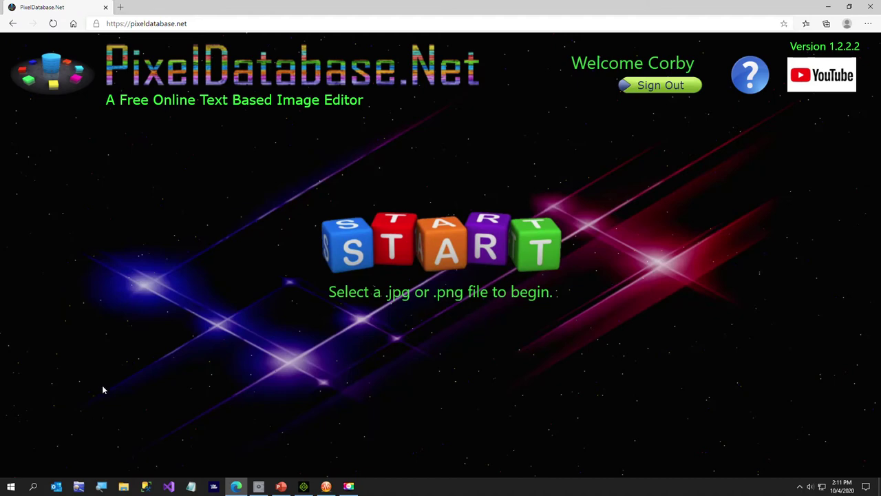
Step: Review the PixelDatabase.Net slides, then switch to the iClone 7 Poker Room project
left_click(281, 486)
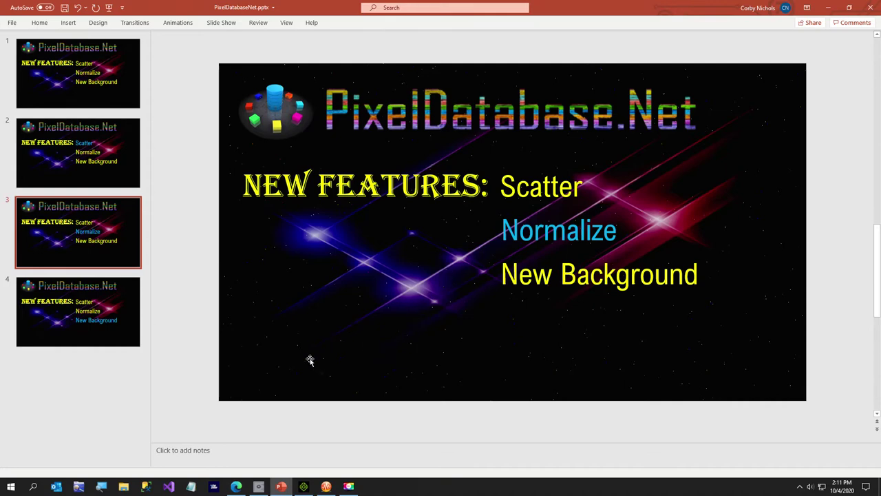
left_click(304, 487)
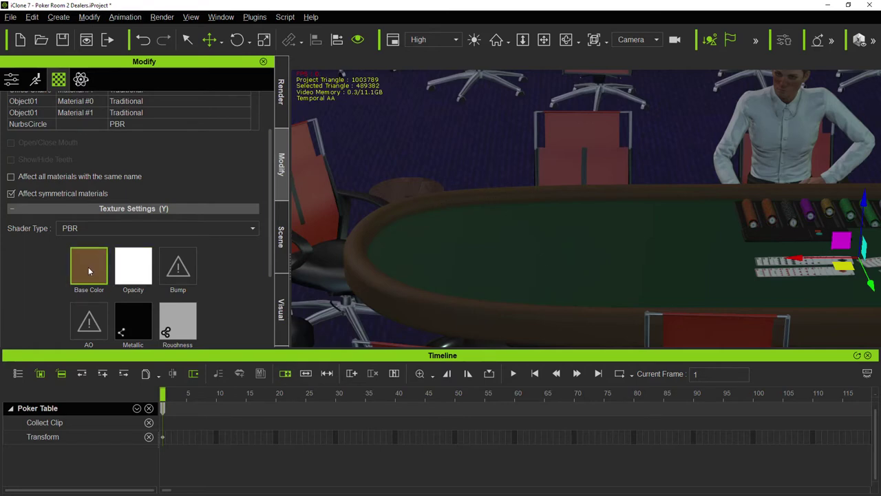
Step: Set FineLeatherBrown.png from C:\Temp as the poker table's Base Color texture
scroll(95, 122, "up", 3)
scroll(65, 165, "up", 3)
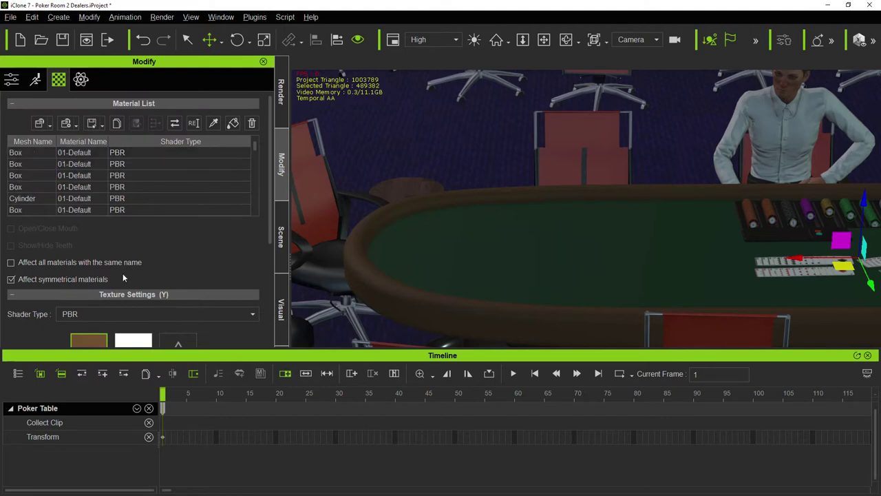
left_click_drag(269, 220, 274, 255)
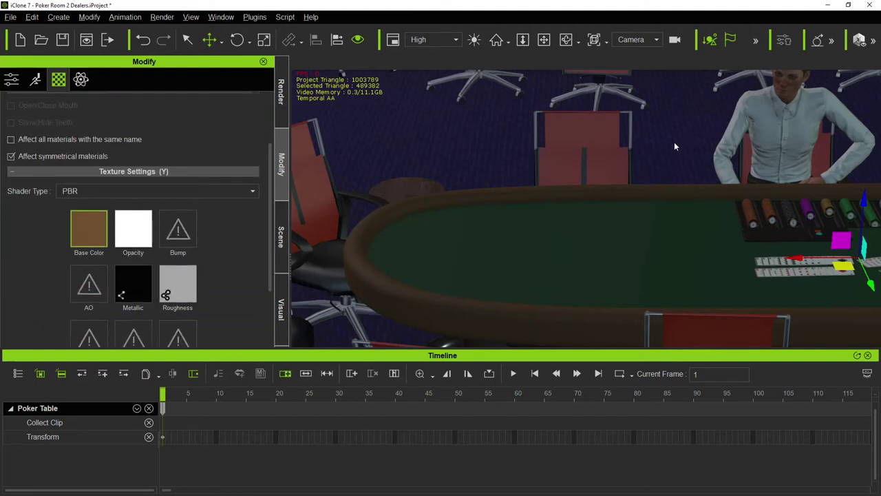
double_click(88, 232)
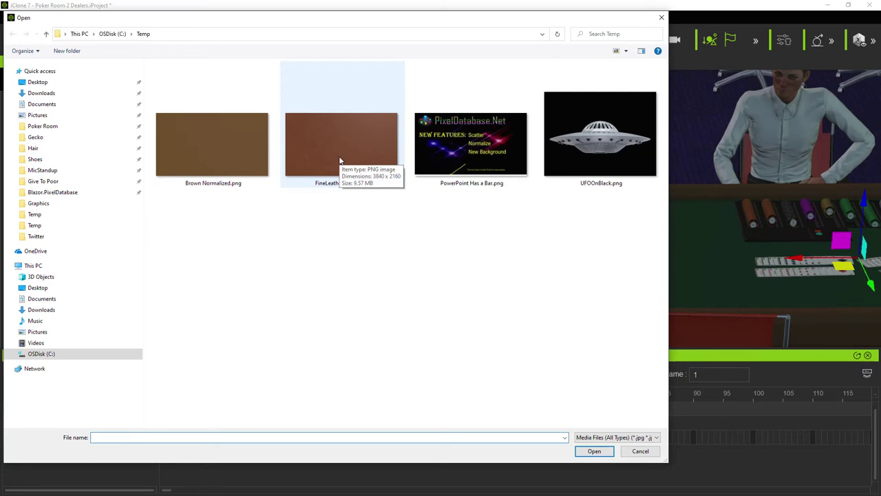
double_click(340, 159)
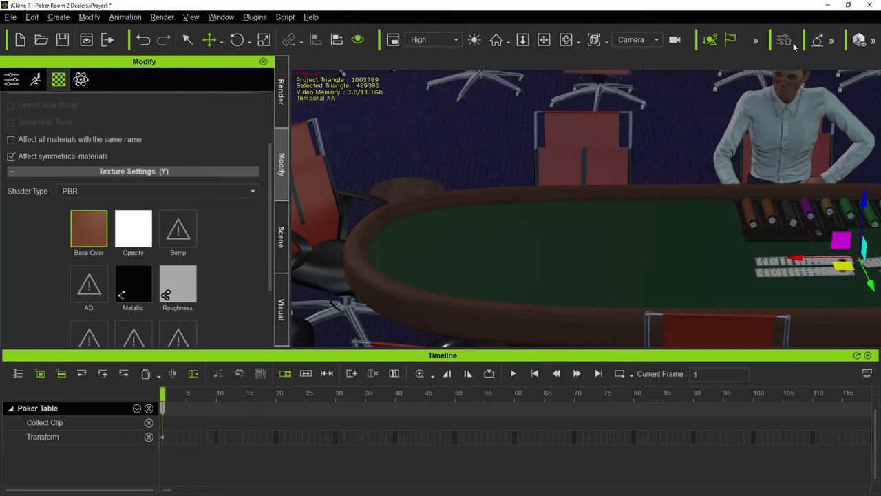
Step: Minimize iClone and PowerPoint, open FineLeatherBrown.png from C:\Temp, and enable the color picker
left_click(828, 5)
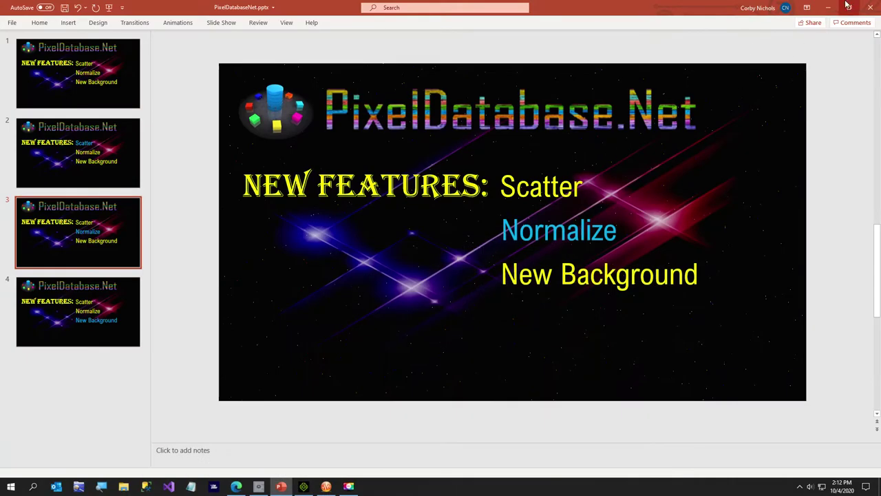
left_click(827, 7)
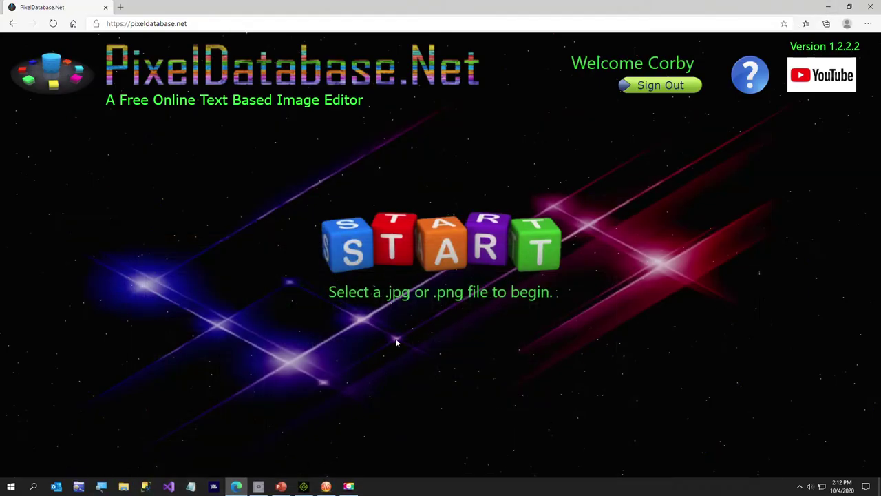
left_click(451, 234)
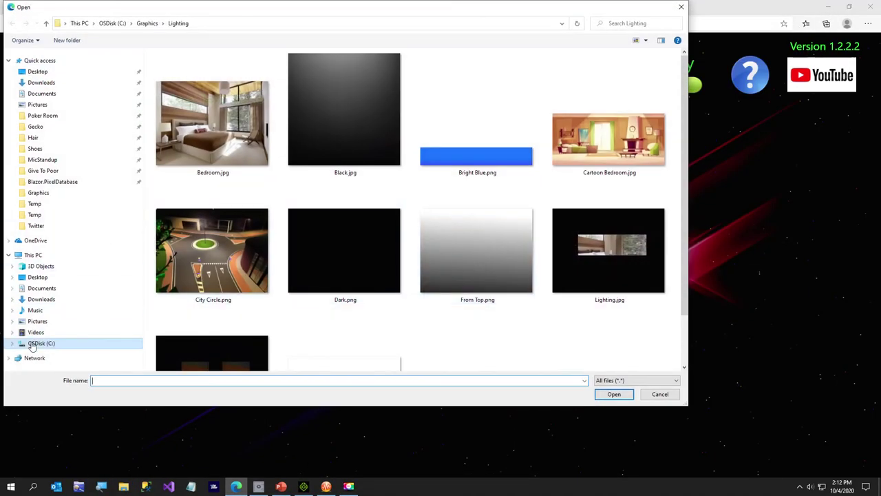
left_click(31, 343)
scroll(173, 310, "down", 4)
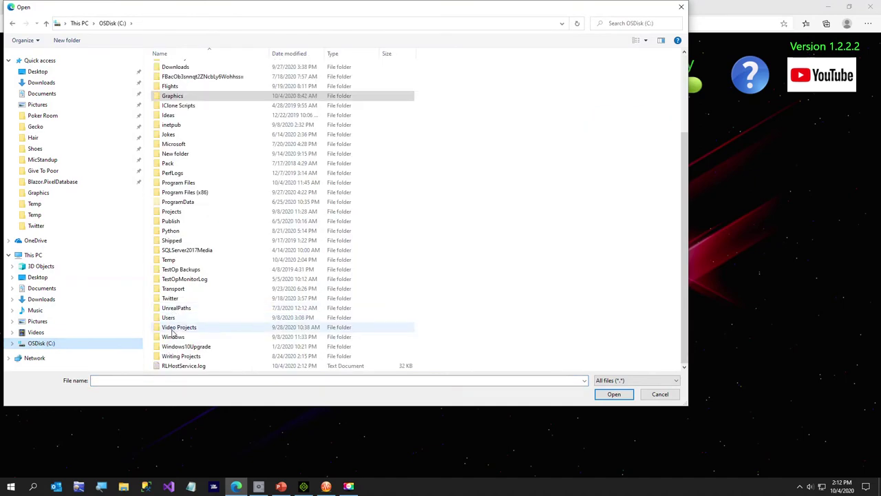
double_click(168, 260)
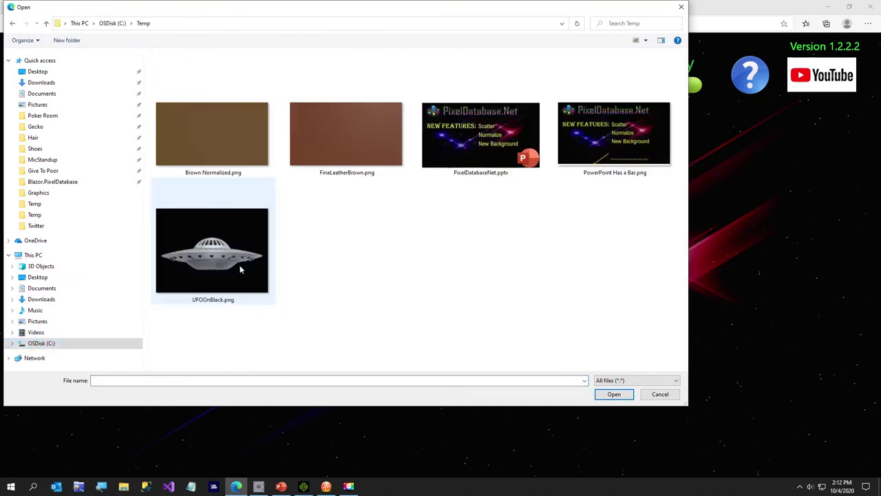
double_click(340, 151)
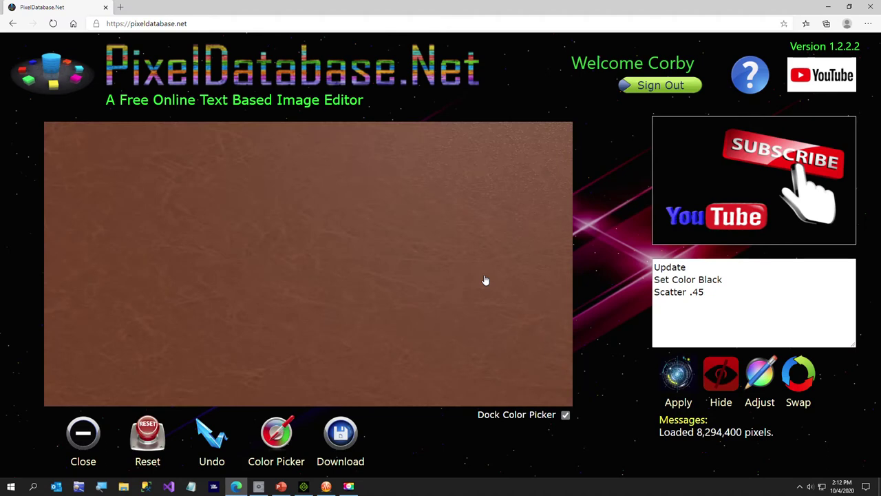
left_click(281, 444)
Step: Sample ten spots across the leather, reading red 111–121, green 62–80 and blue 36–61
left_click(562, 272)
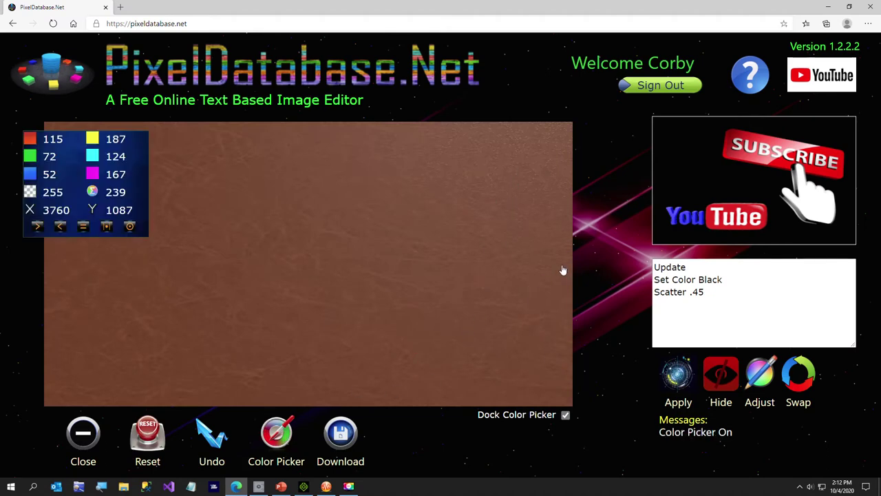
left_click(62, 292)
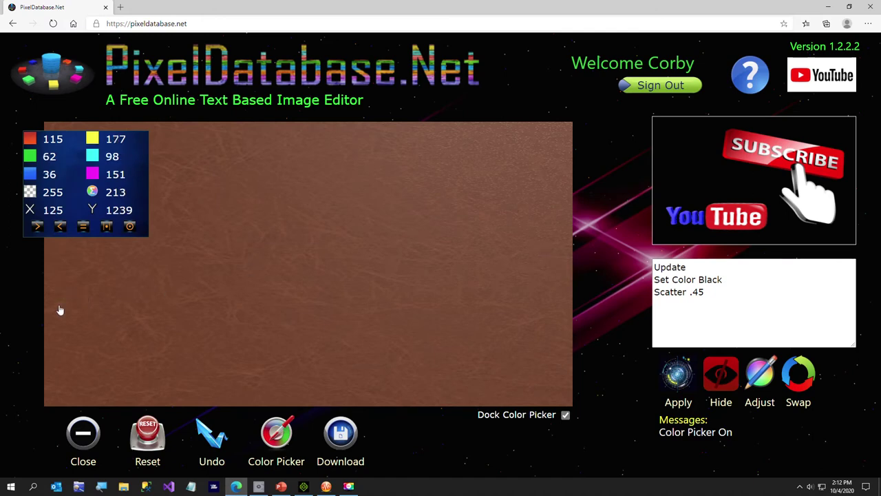
left_click(58, 354)
left_click(231, 175)
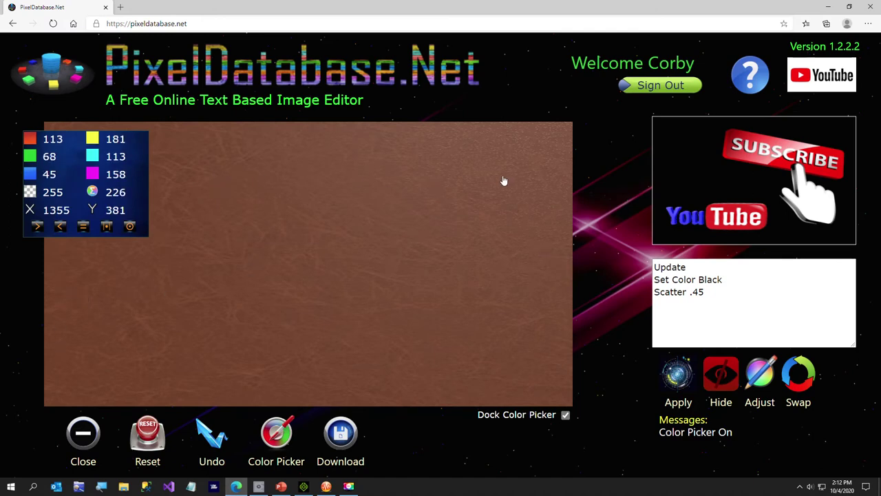
left_click(503, 181)
left_click(169, 279)
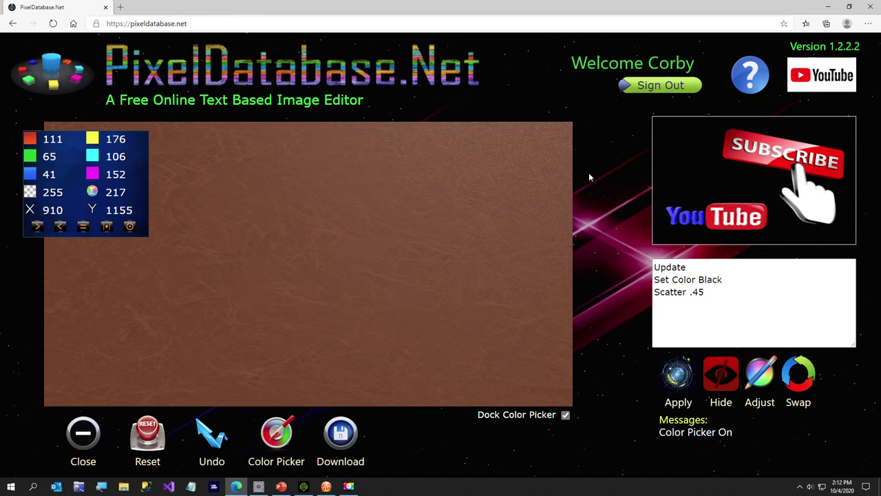
left_click(569, 169)
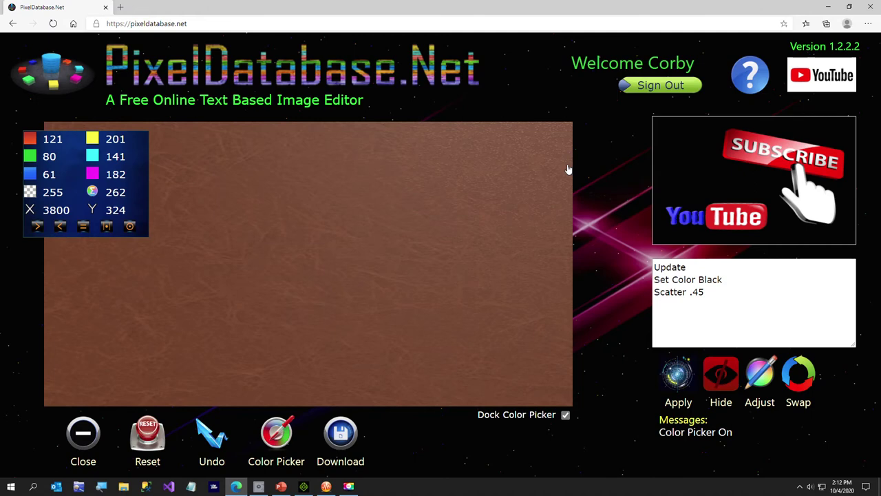
left_click(55, 307)
left_click(553, 263)
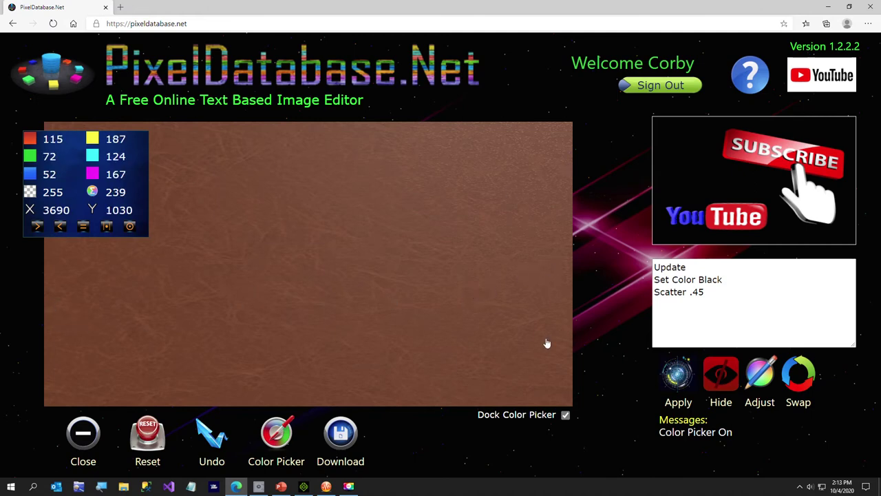
left_click(544, 344)
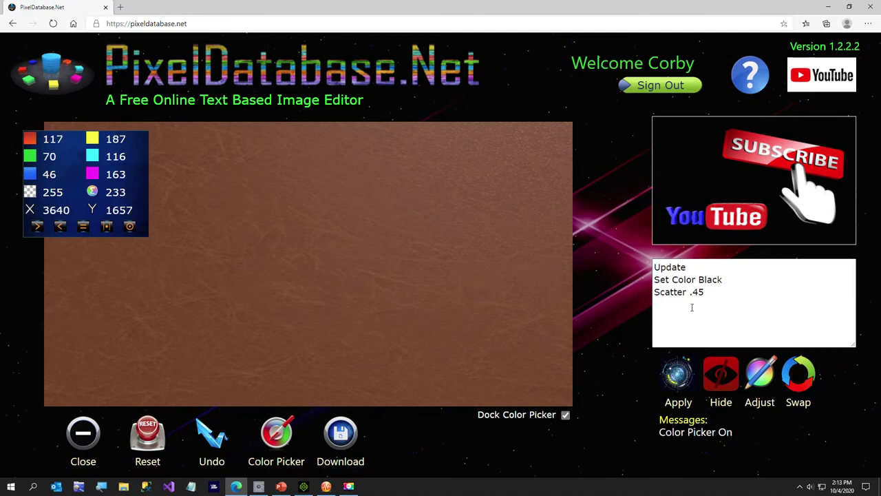
Step: Replace the old script line with 'Normalize 105 110 1 Red' and apply it to the leather
left_click_drag(705, 292, 600, 283)
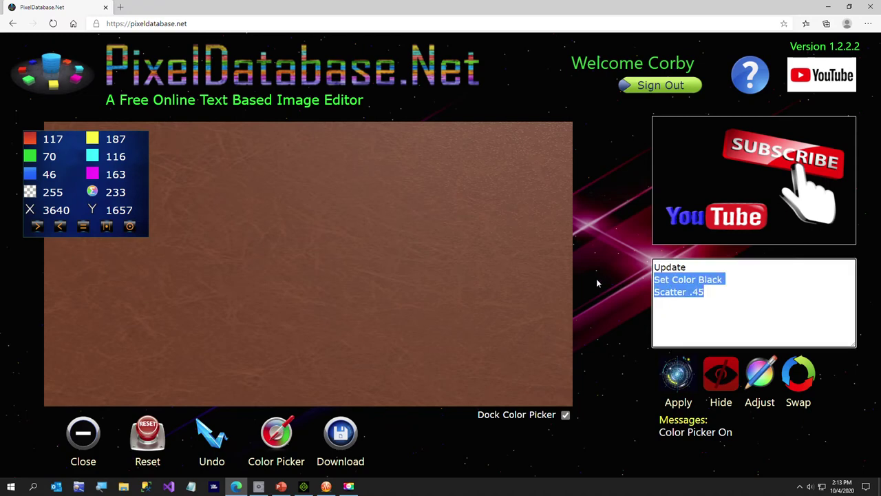
type("Normal")
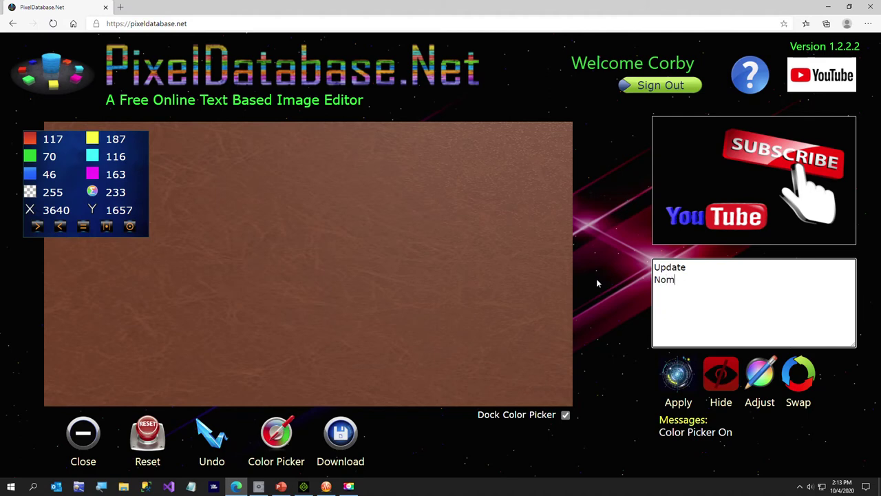
key("BackSpace")
key("BackSpace")
key("BackSpace")
key("BackSpace")
type("rmalize 105 110 1 Red")
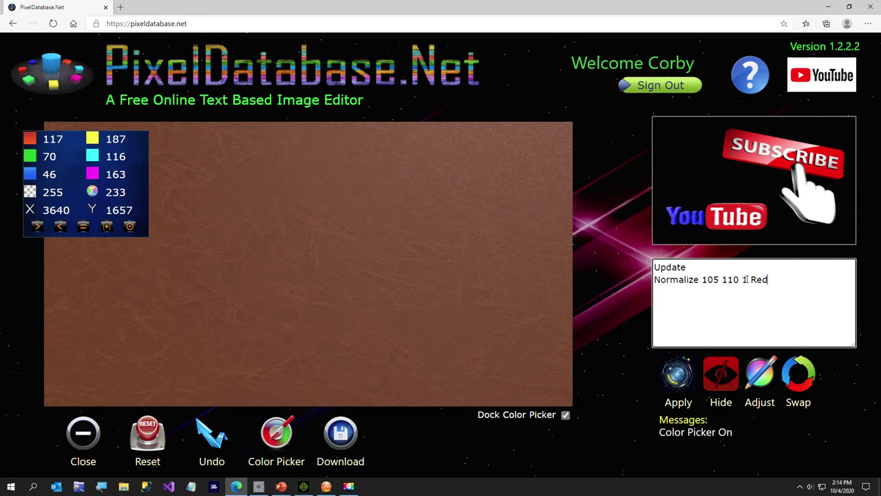
left_click(680, 376)
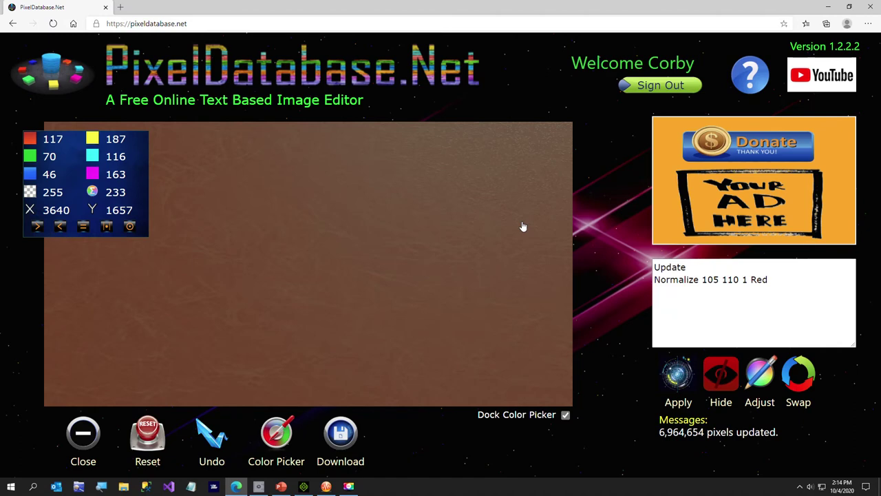
Step: Change the script to 'Normalize 75 80 1 Green' and apply it, updating 7,003,656 pixels
double_click(706, 281)
type("75")
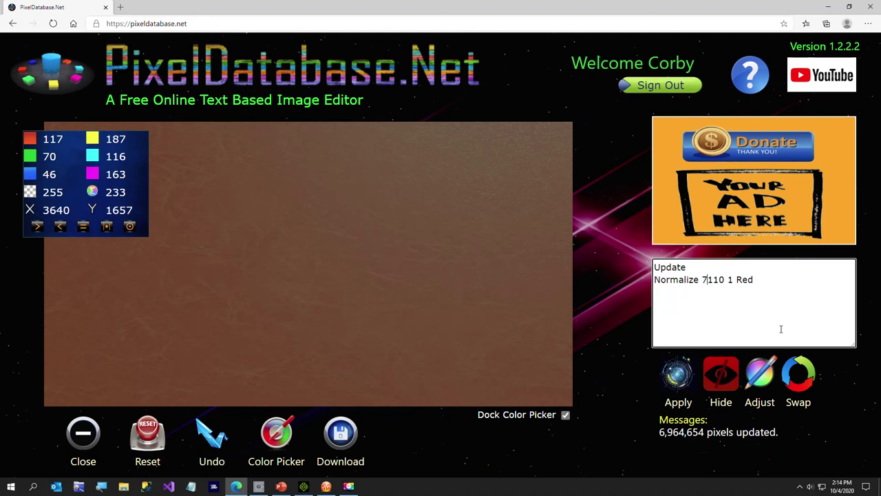
key("Right")
key("Delete")
key("Delete")
key("Delete")
type("80")
double_click(748, 279)
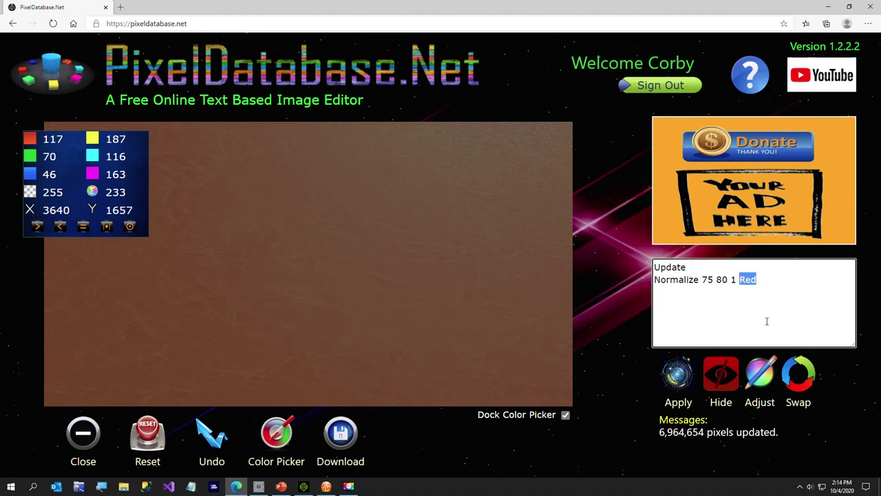
type("Green")
left_click(677, 376)
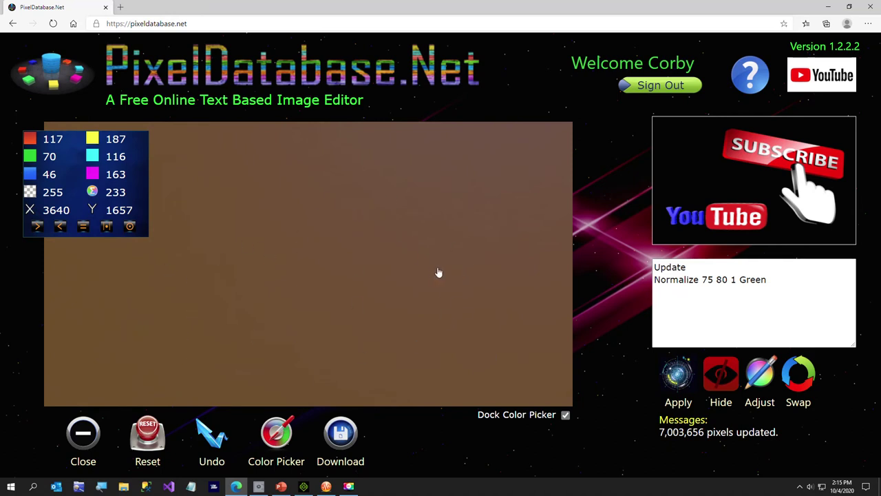
double_click(708, 280)
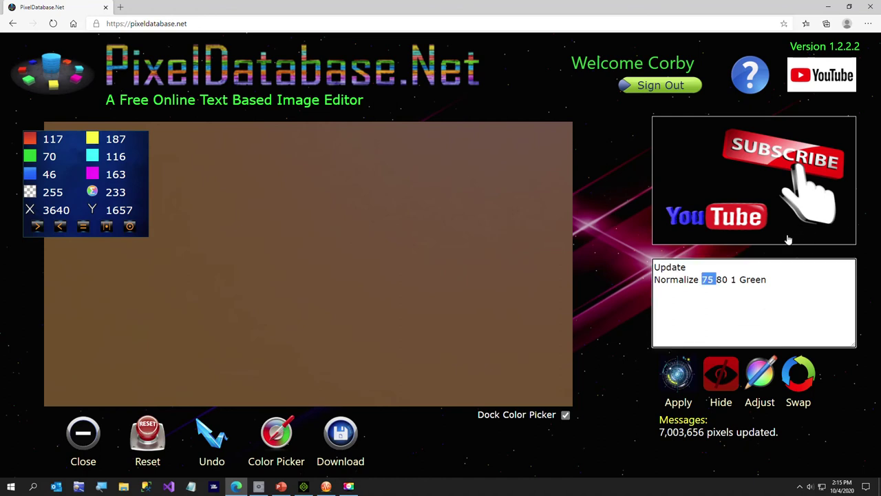
Step: Change the script to 'Normalize 35 40 1 Blue' and apply it, updating 6,538,048 pixels
type("35 ")
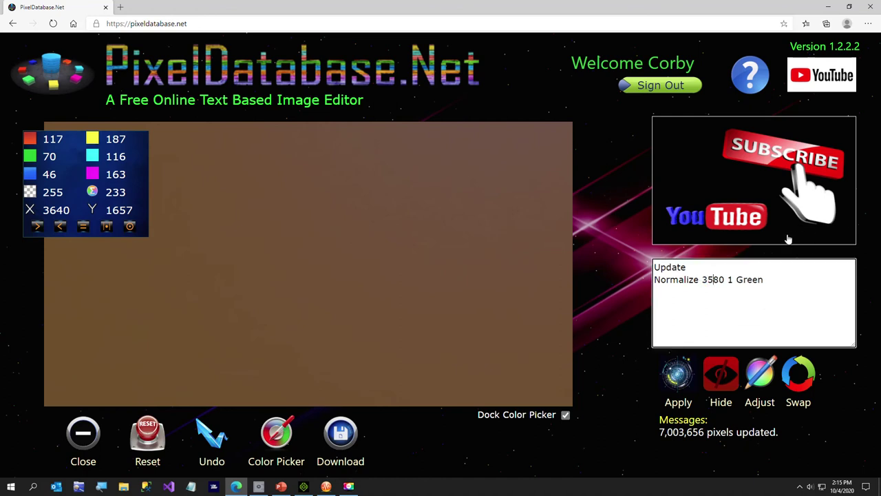
type("40")
key("Delete")
key("Delete")
key("End")
key("BackSpace")
key("BackSpace")
key("BackSpace")
key("BackSpace")
key("BackSpace")
type("Blue")
left_click(671, 371)
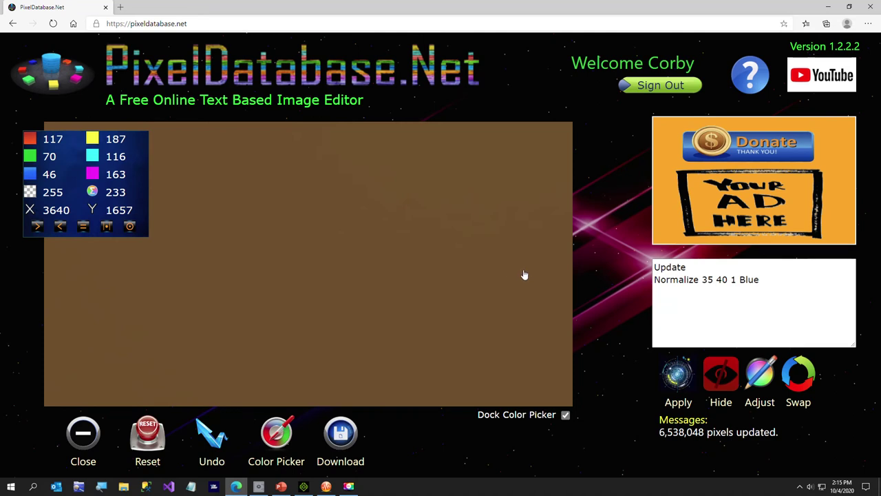
Step: Sample about ten spots across the normalized leather to confirm the brown is consistent
left_click(398, 172)
left_click(399, 170)
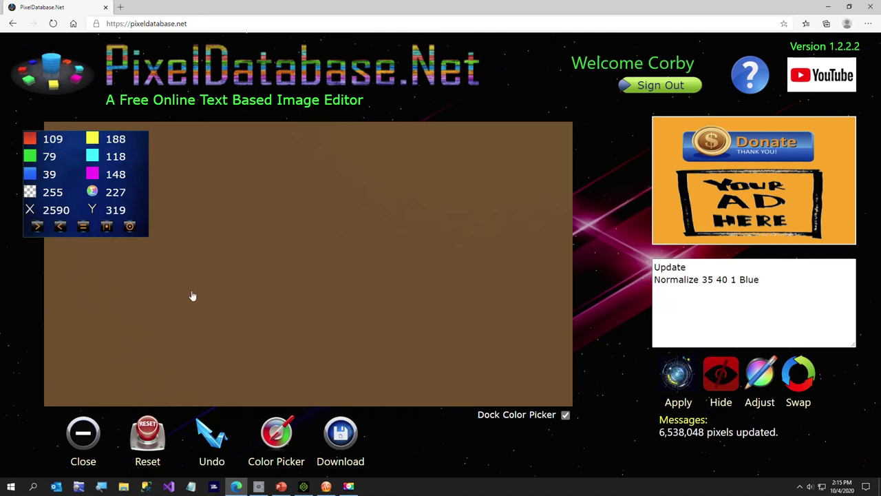
left_click(131, 314)
left_click(181, 180)
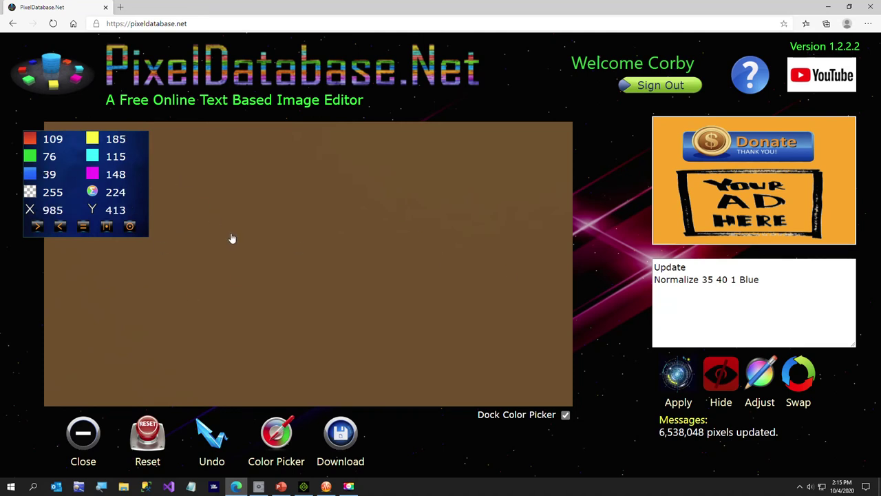
left_click(96, 295)
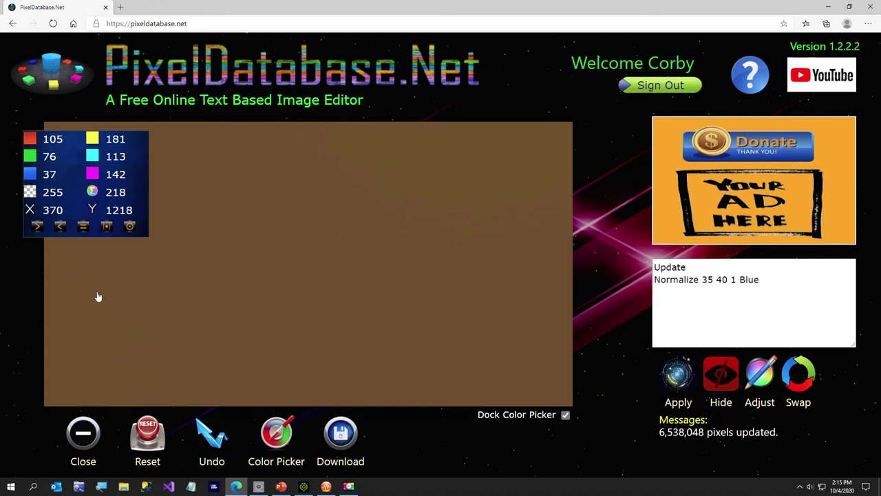
left_click(72, 364)
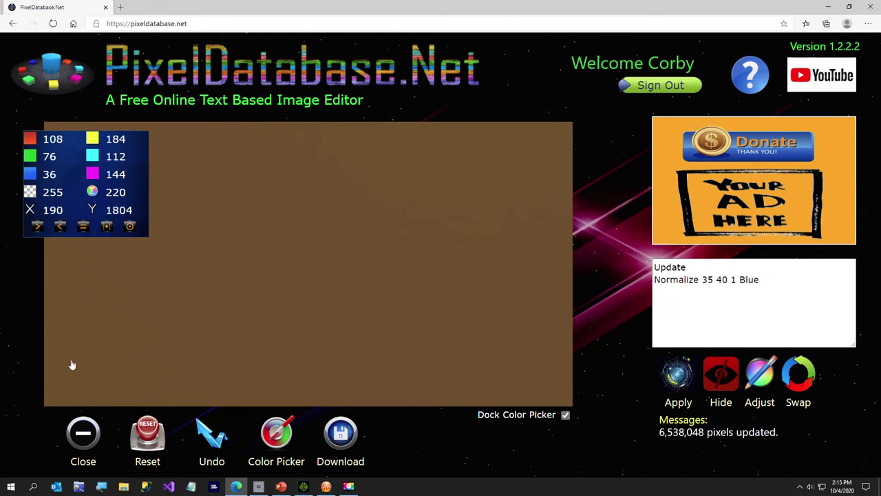
left_click(559, 404)
left_click(259, 319)
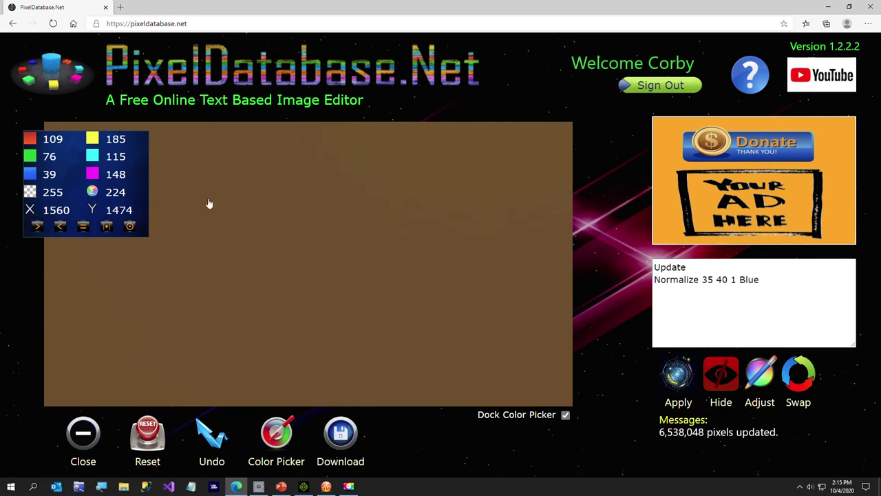
left_click(509, 220)
left_click(495, 245)
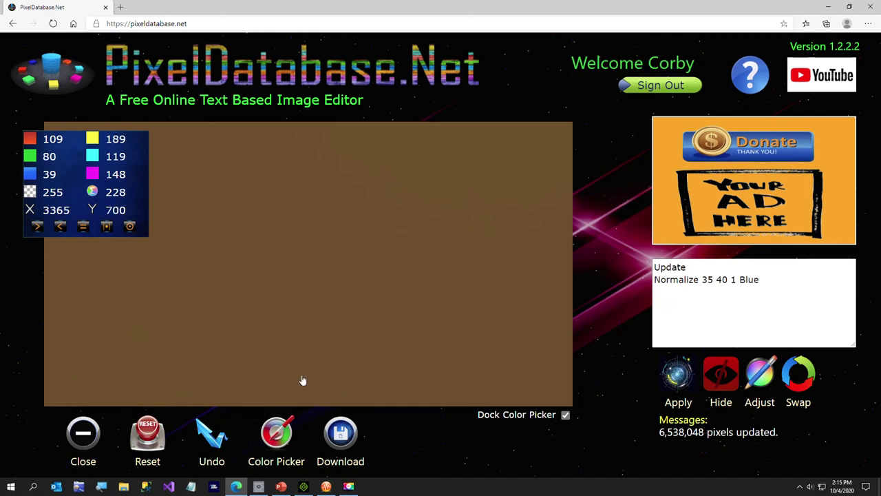
left_click(343, 440)
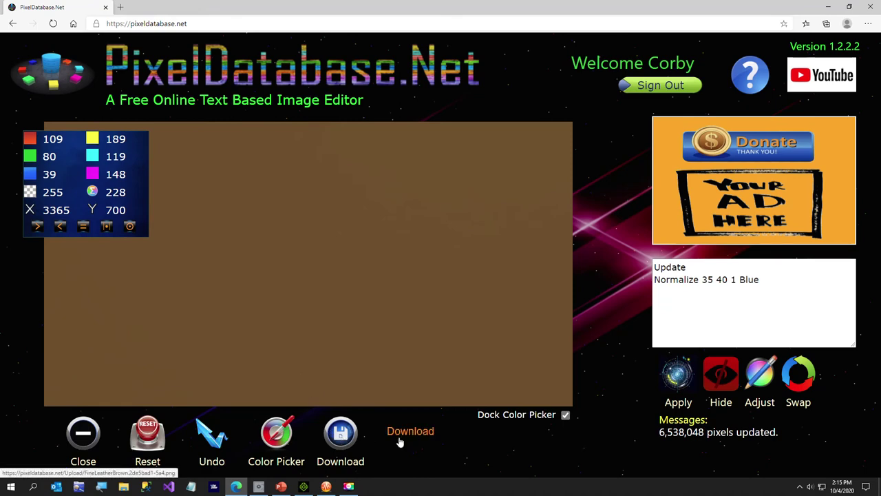
Step: Save the normalized image as Brown Normalized.png in Temp, replacing the existing file
left_click(399, 439)
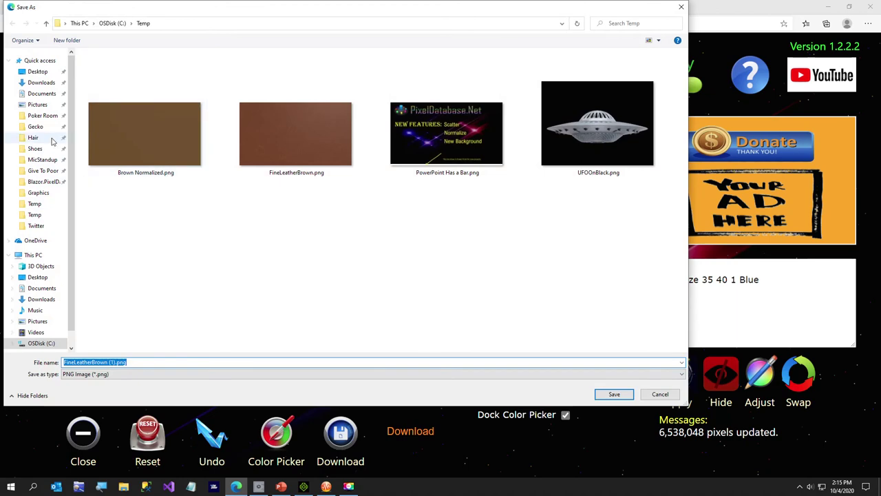
left_click(130, 137)
left_click(624, 396)
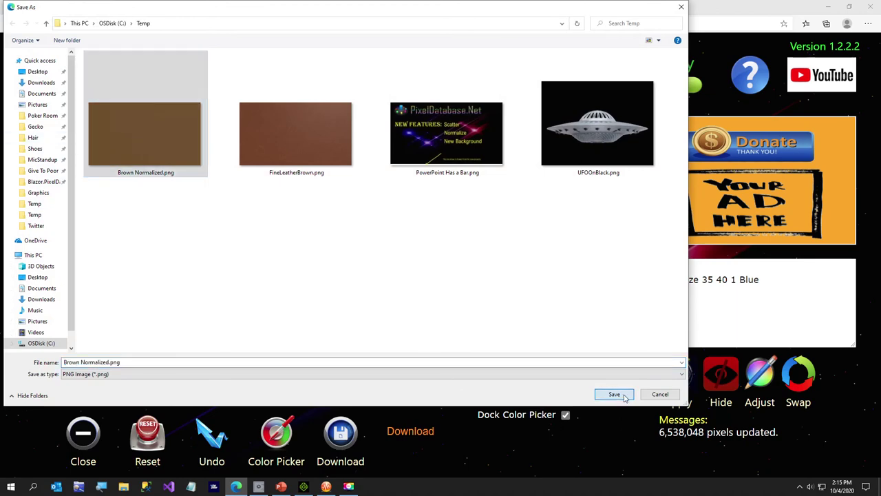
left_click(471, 248)
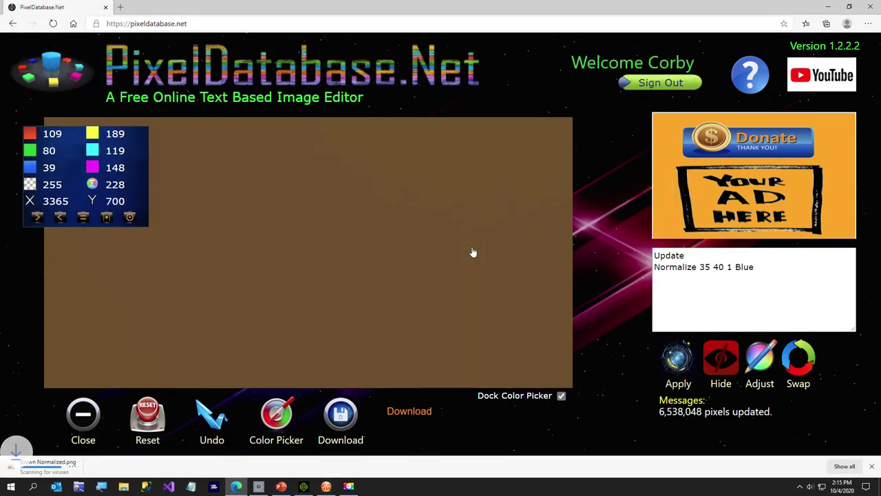
left_click(872, 465)
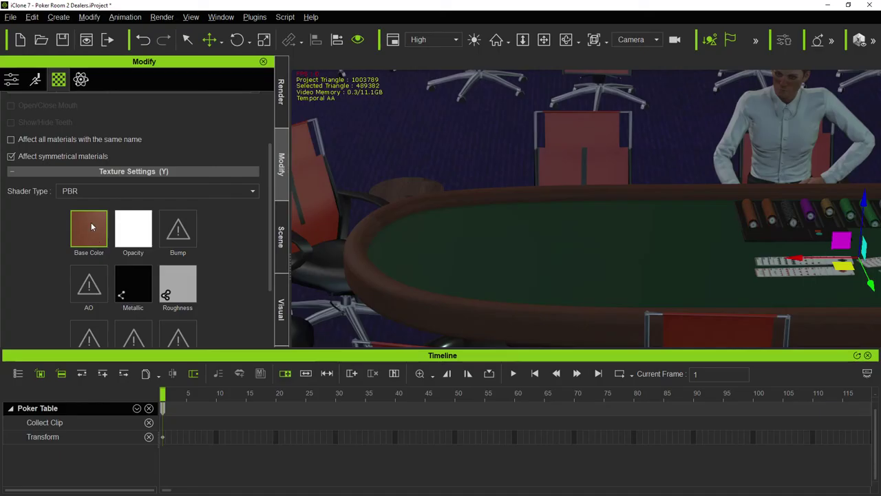
Step: Load Brown Normalized.png into the poker table's Base Color slot and orbit to inspect it
double_click(91, 223)
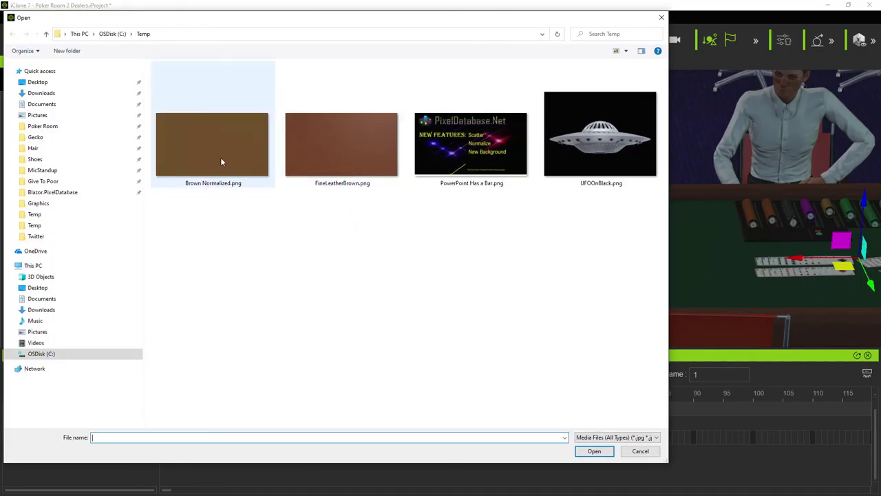
double_click(220, 157)
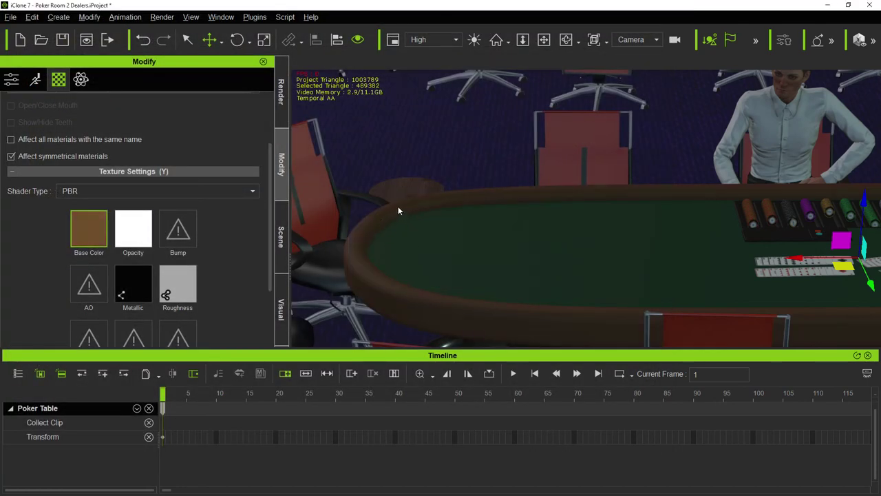
left_click_drag(400, 206, 614, 247)
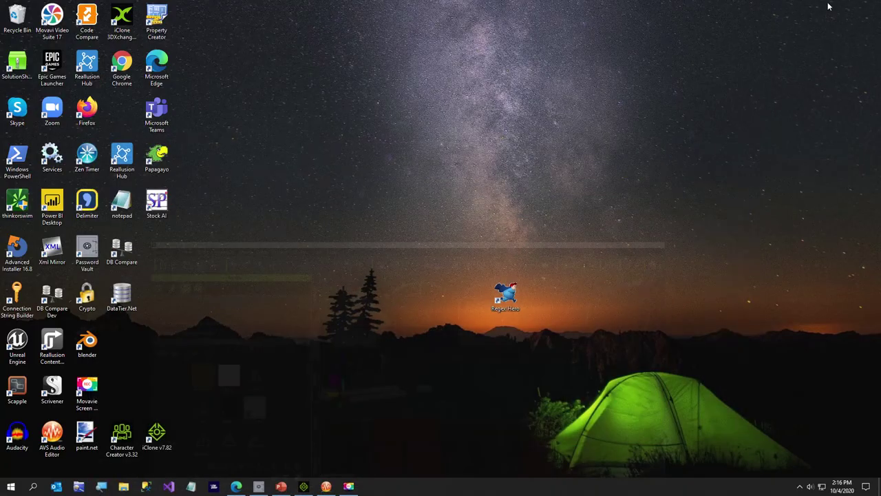
Step: Switch to PowerPoint and select the picture on slide 3 of PixelDatabaseNet.pptx
left_click(281, 486)
left_click(396, 343)
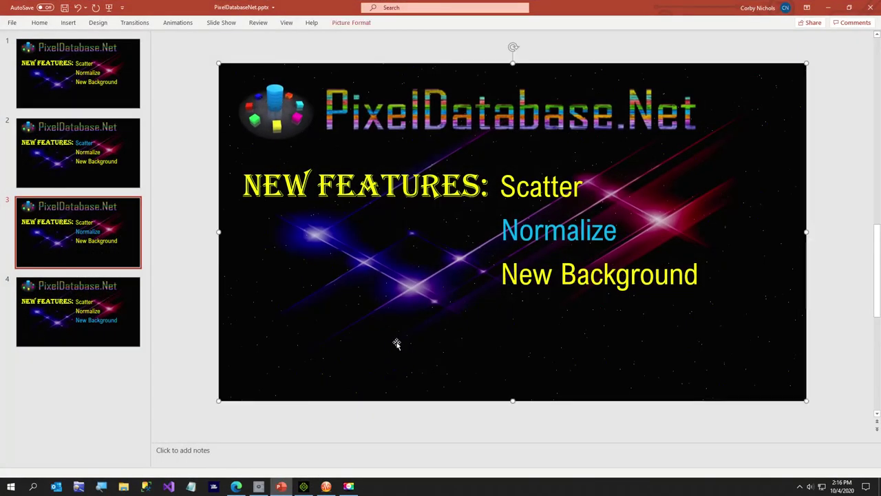